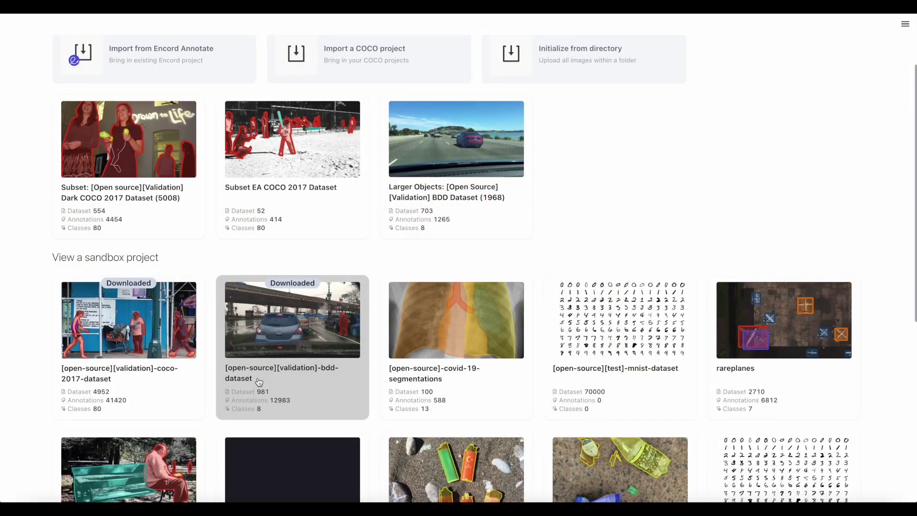
Open the [open-source][validation]-bdd-dataset project and its Data Quality Explorer
click(253, 379)
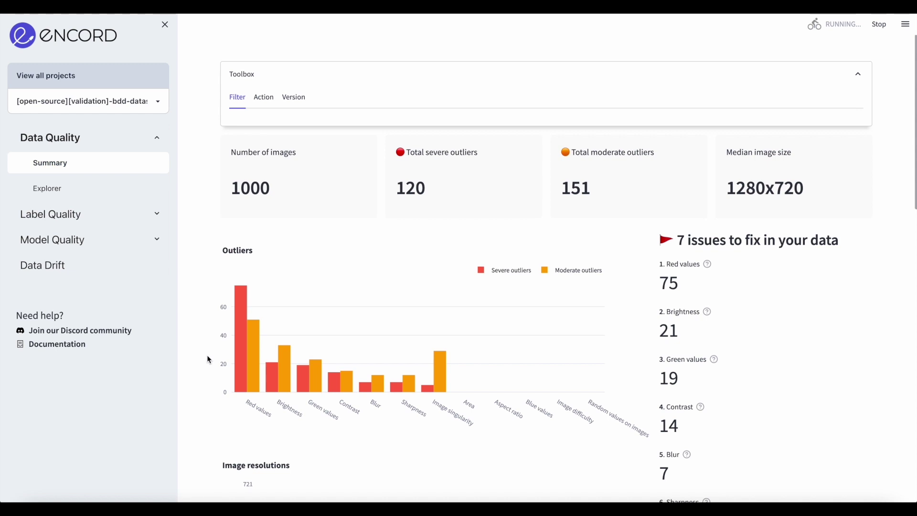
scroll(219, 354, down, 1)
scroll(334, 353, down, 2)
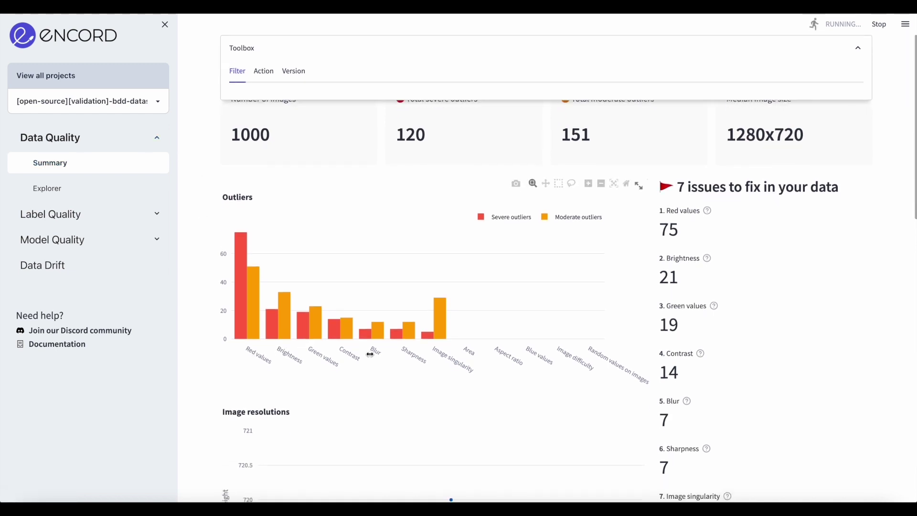
click(101, 192)
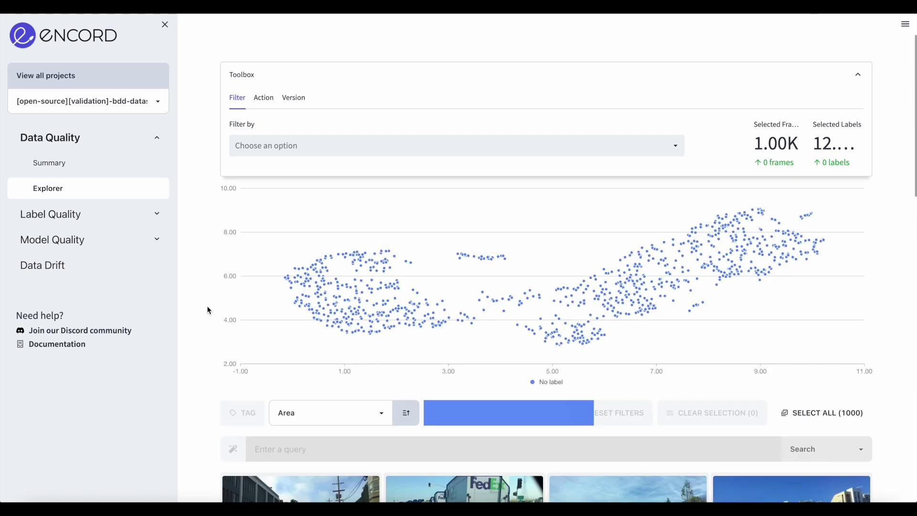
Sort images by Blur, filter to one histogram bar, and go to the last page
click(301, 417)
key(Down)
key(Down)
key(Down)
key(Return)
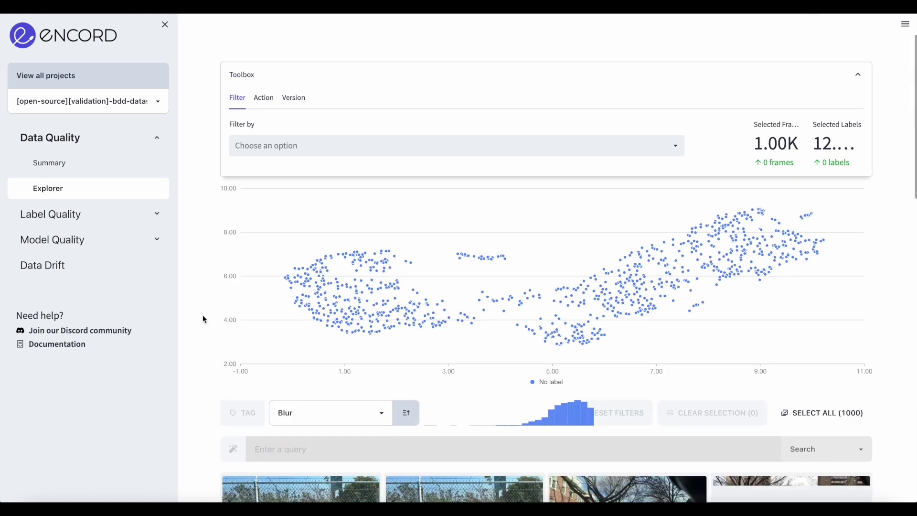
scroll(240, 337, down, 5)
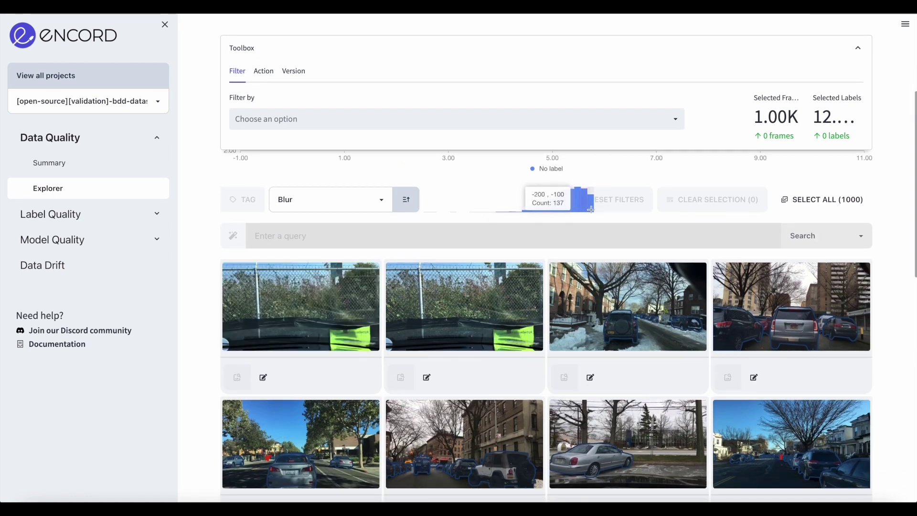
click(592, 209)
scroll(486, 281, down, 3)
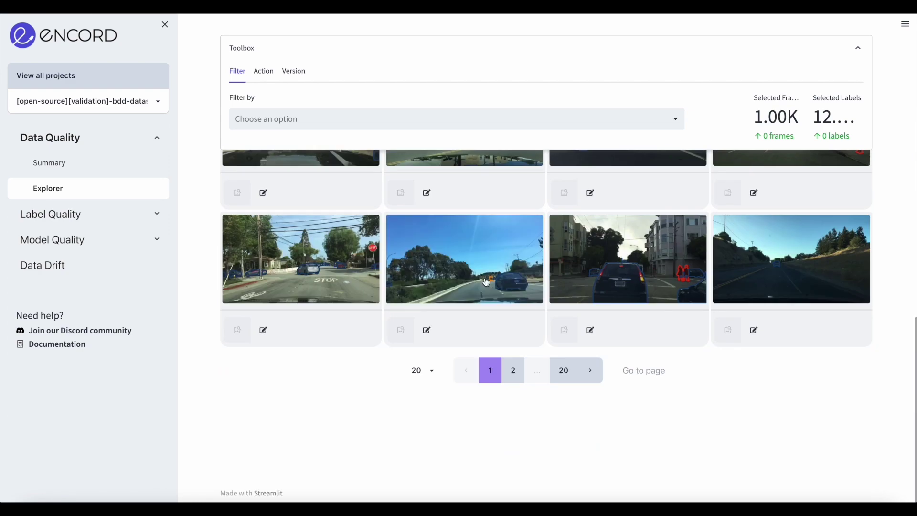
click(560, 403)
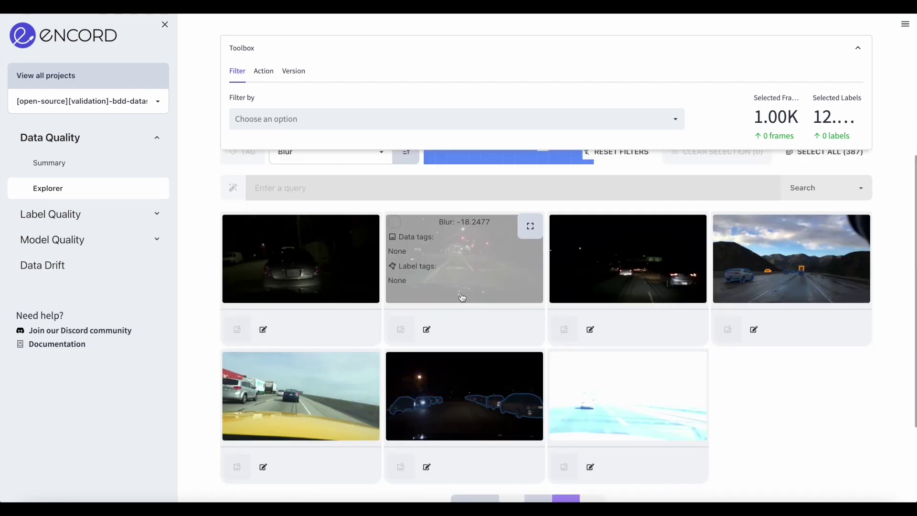
scroll(546, 334, up, 2)
scroll(531, 349, down, 1)
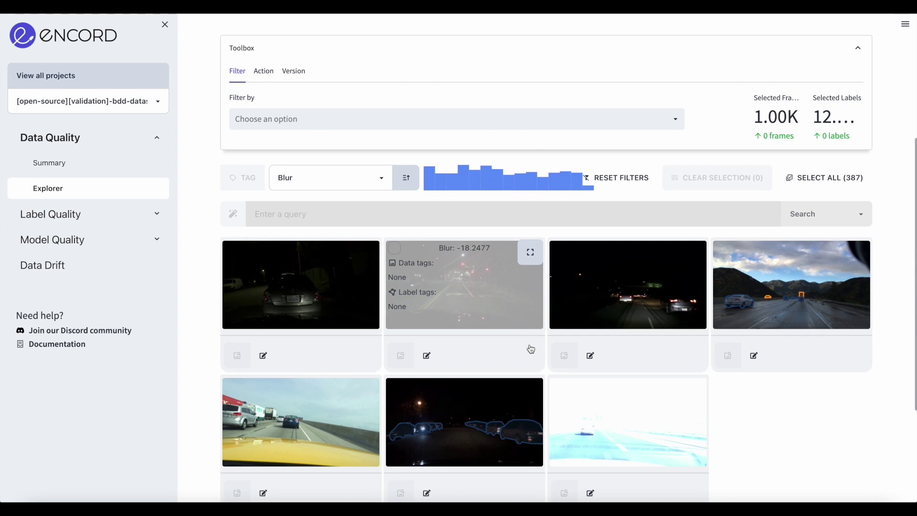
scroll(531, 349, up, 1)
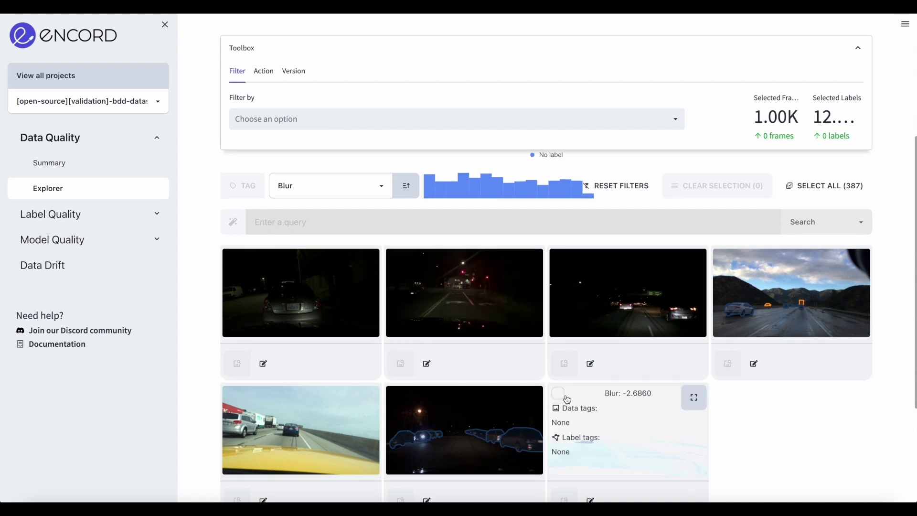
scroll(530, 349, up, 1)
scroll(530, 350, down, 2)
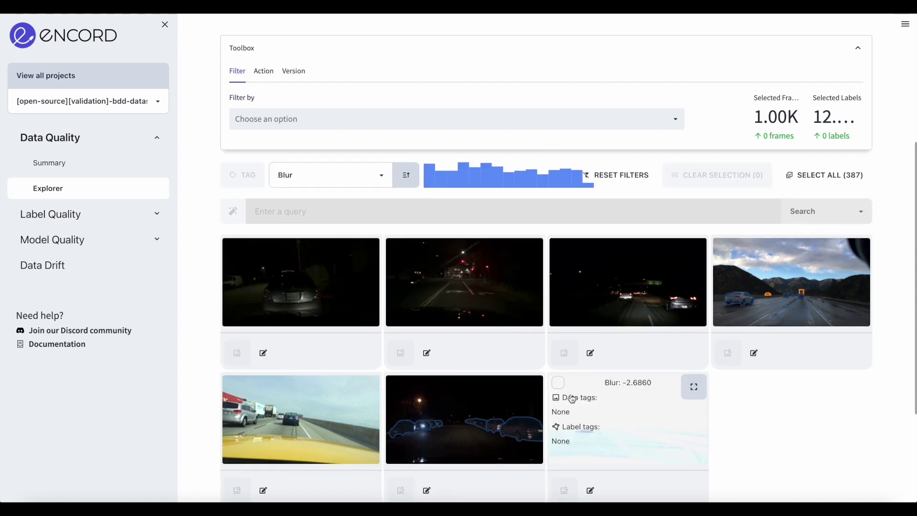
Tag the washed-out white road image with the data tag saturated_image
click(558, 383)
click(244, 177)
click(248, 223)
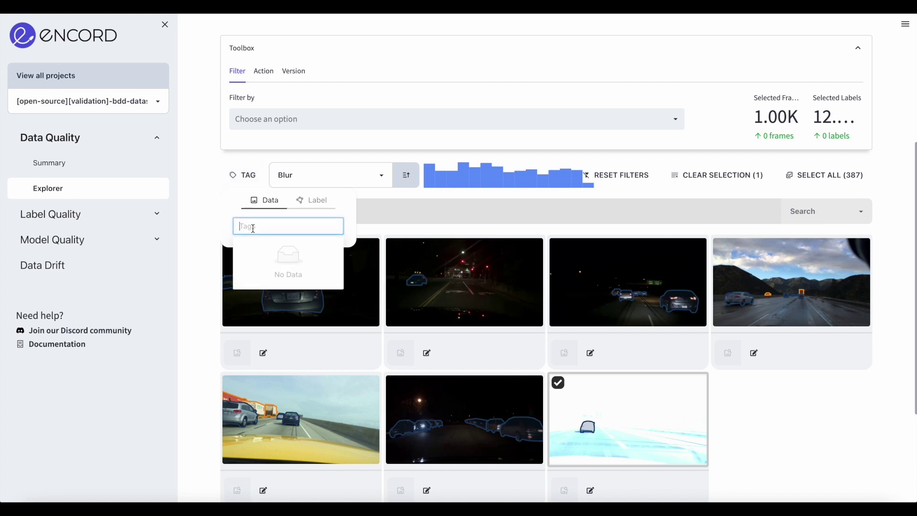
text(saturated_imag)
key(Return)
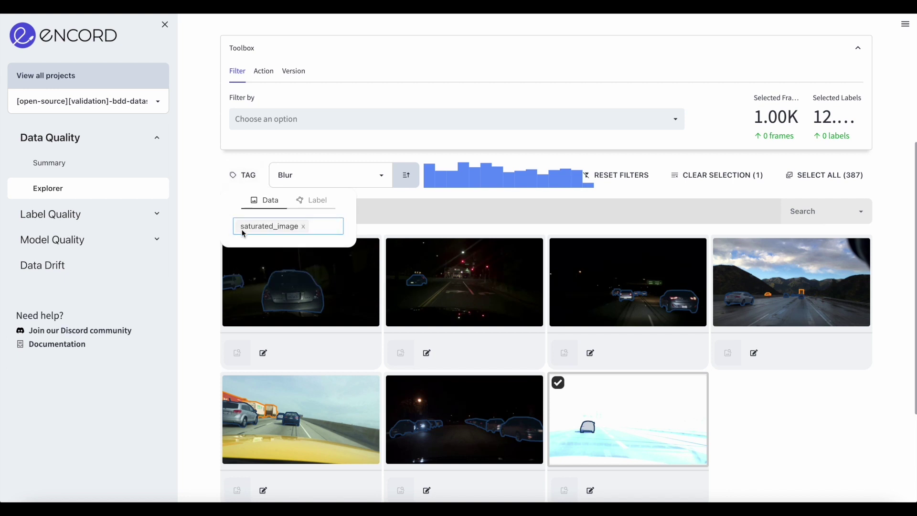
click(181, 251)
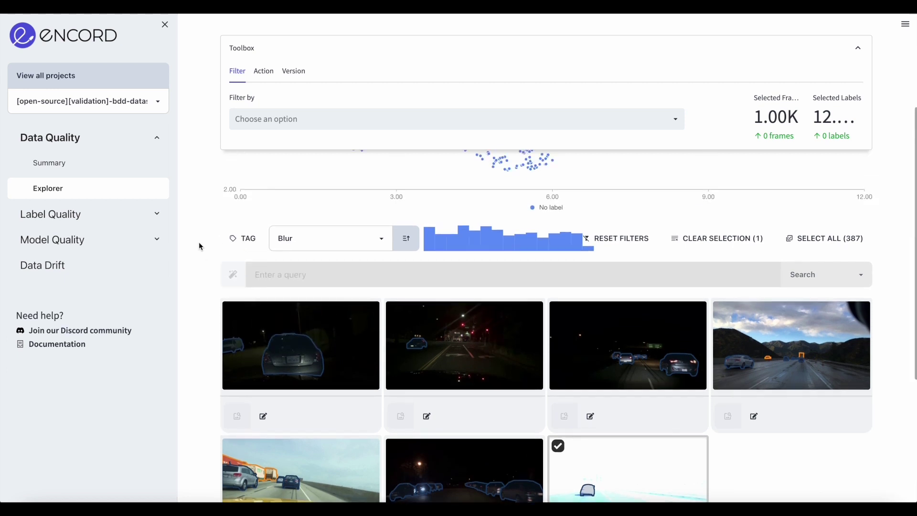
Box-select an embedding cluster, then reset filters to show all images
drag(444, 244, 517, 262)
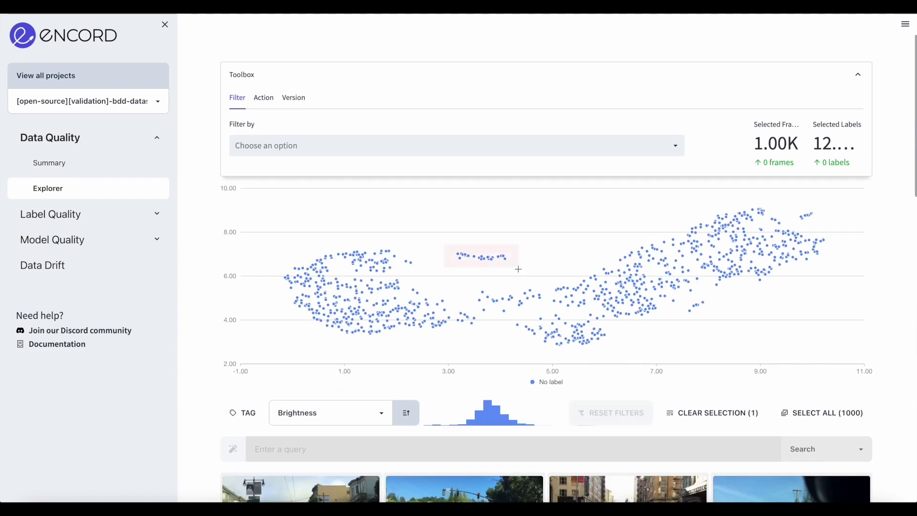
scroll(214, 392, down, 6)
scroll(214, 388, down, 3)
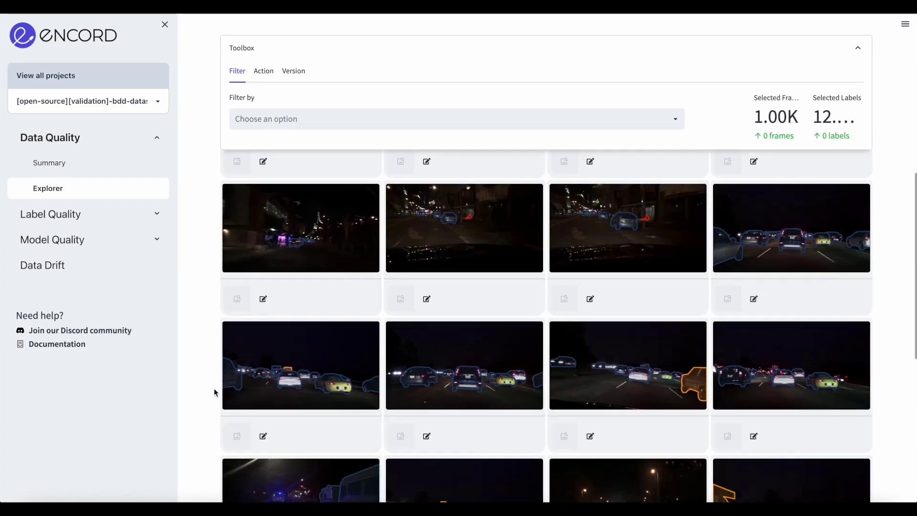
scroll(214, 388, up, 10)
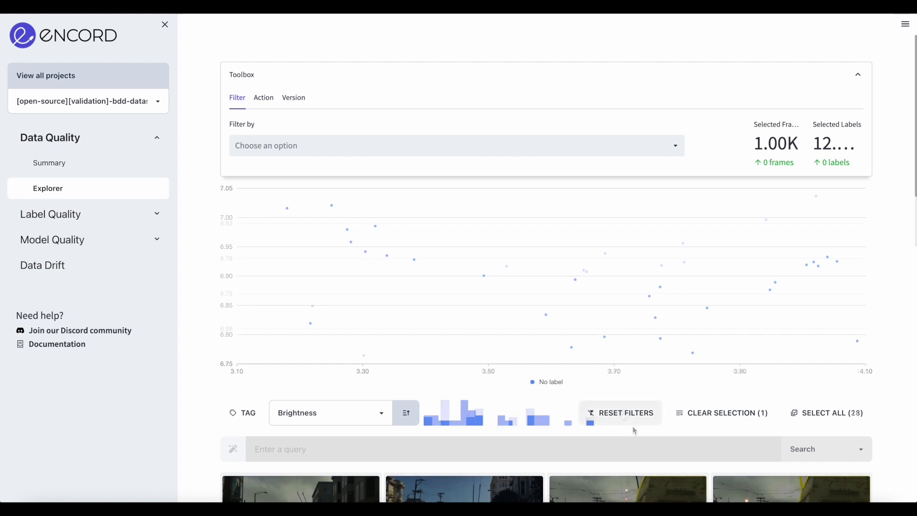
click(623, 413)
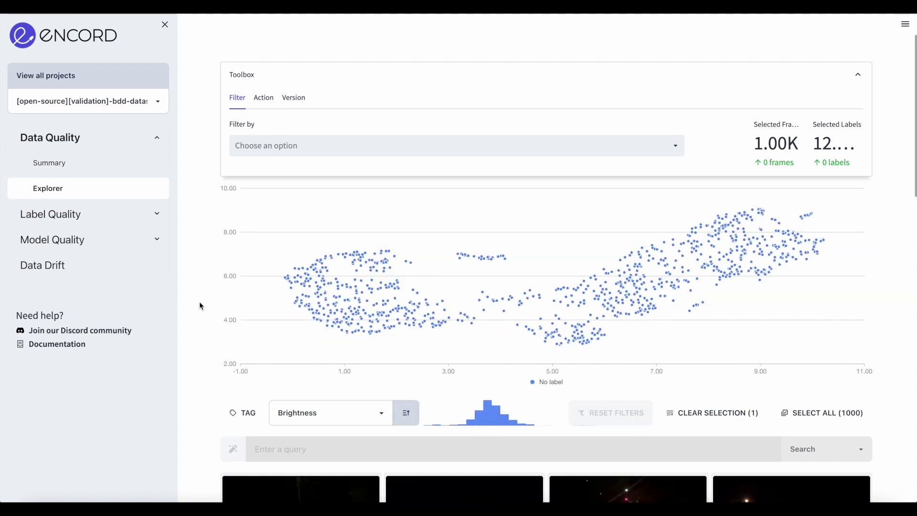
Export the current data to a new Encord project, then open the Label Quality Explorer
click(271, 99)
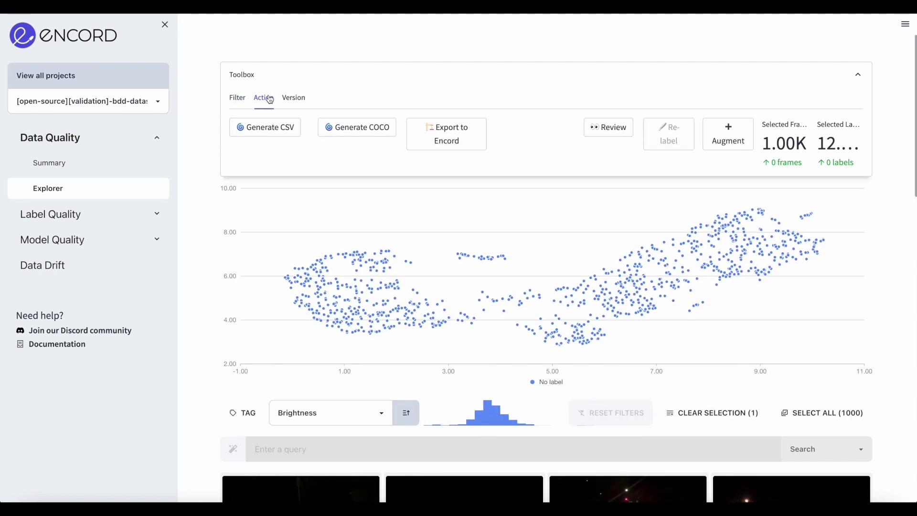
click(423, 144)
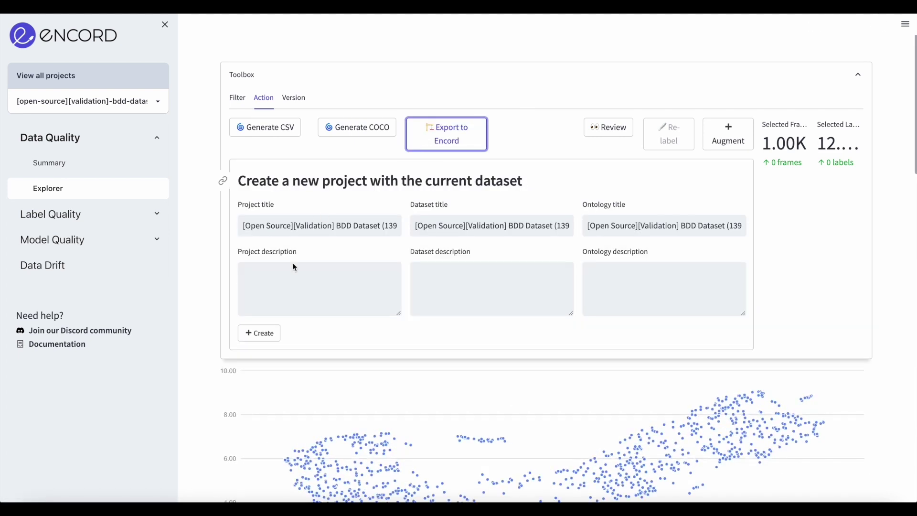
click(268, 336)
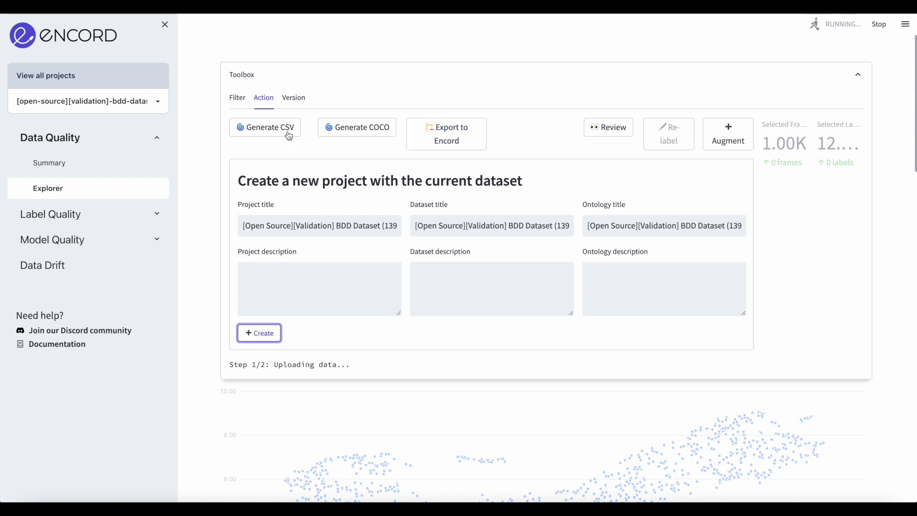
click(129, 215)
click(108, 265)
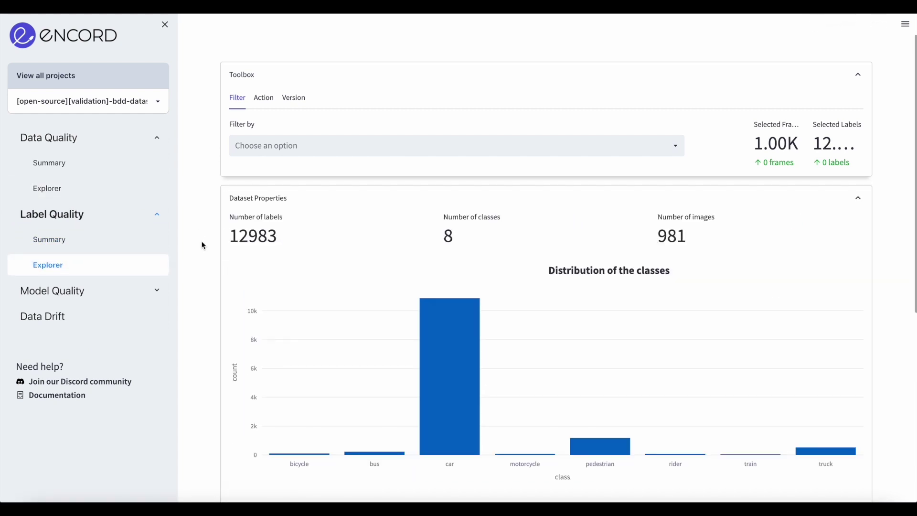
Hide the sidebar and remove car labels from the scatter plot legend
click(165, 25)
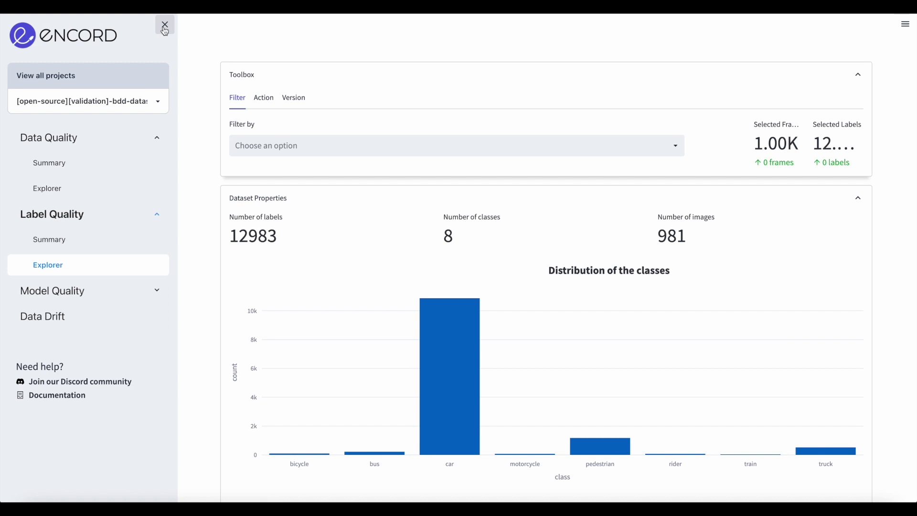
click(164, 25)
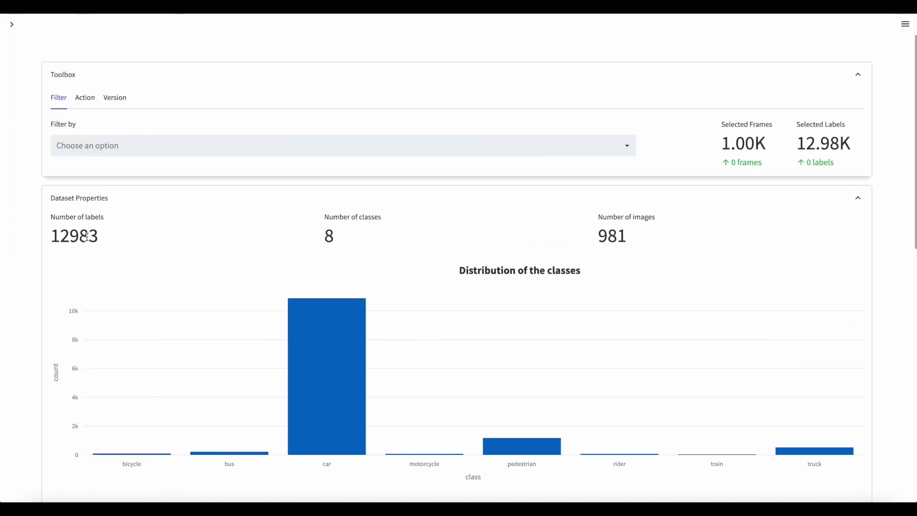
scroll(156, 258, down, 1)
scroll(157, 258, down, 5)
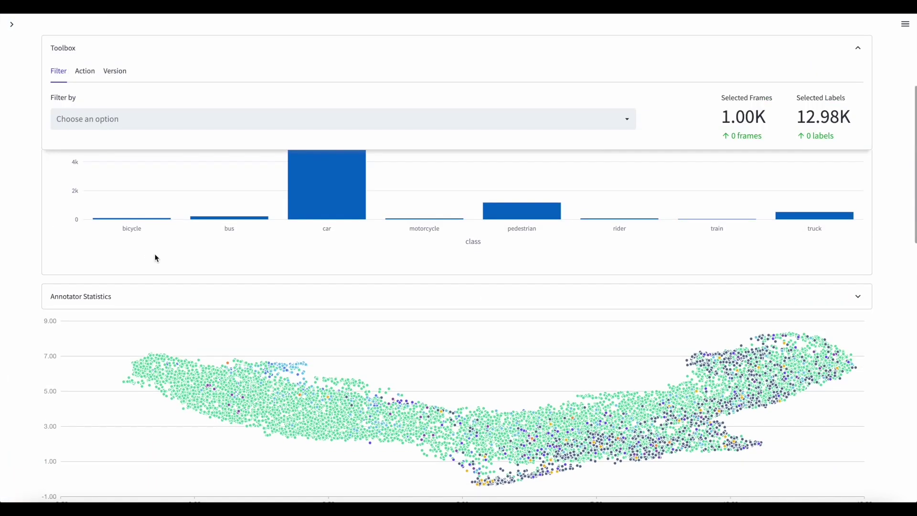
click(351, 453)
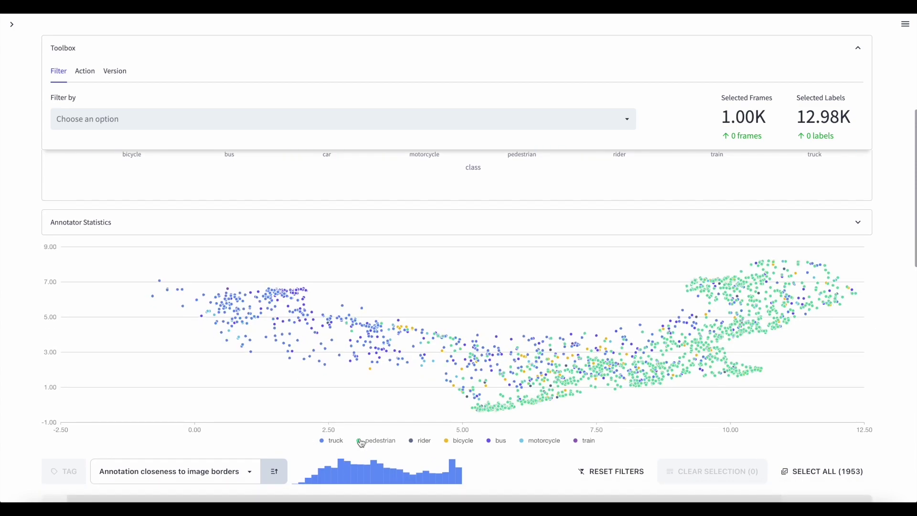
scroll(127, 262, down, 4)
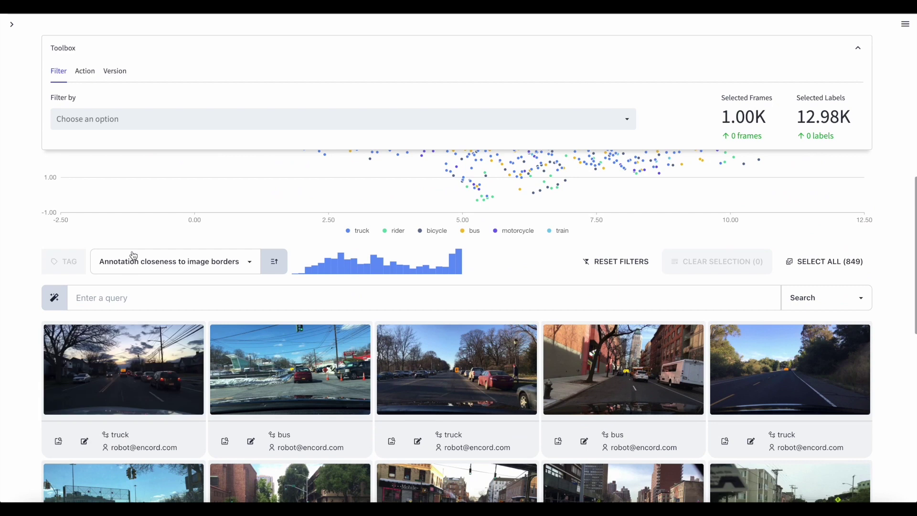
Sort labels by 'Object area - absolute' and show items similar to the first bus
click(143, 261)
click(158, 309)
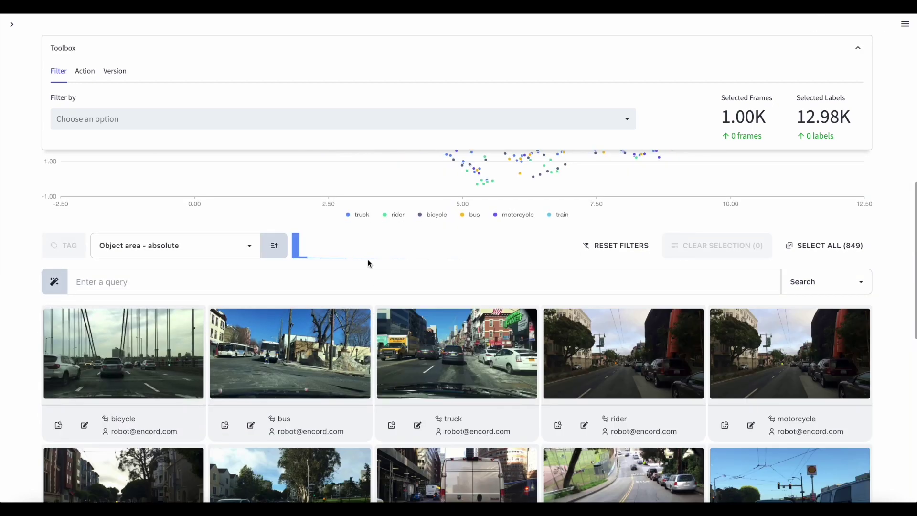
scroll(170, 309, down, 1)
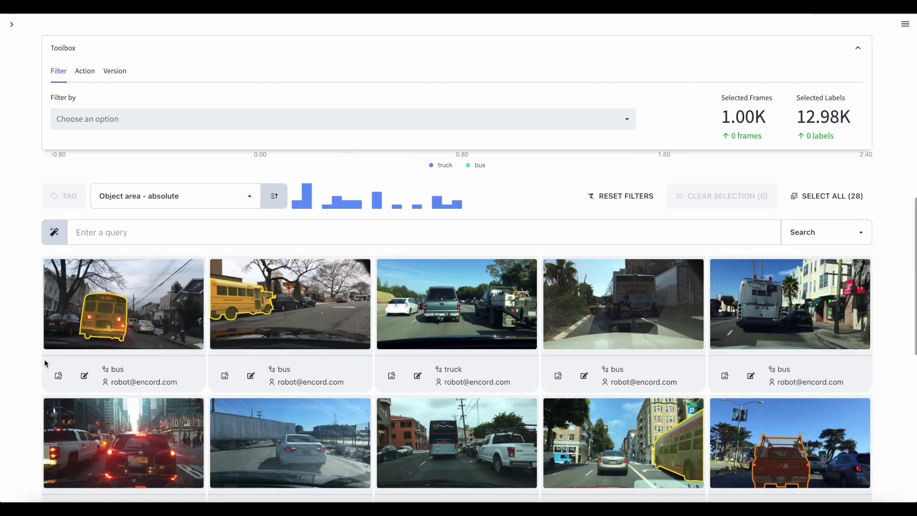
click(57, 375)
scroll(235, 271, down, 3)
Clear the similar-items filter and search labels for 'yellow buses'
scroll(234, 271, up, 2)
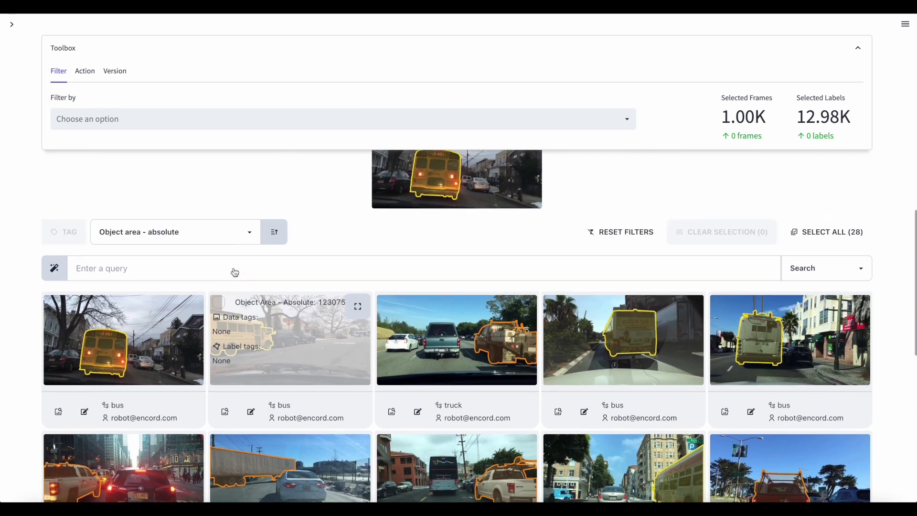
click(621, 282)
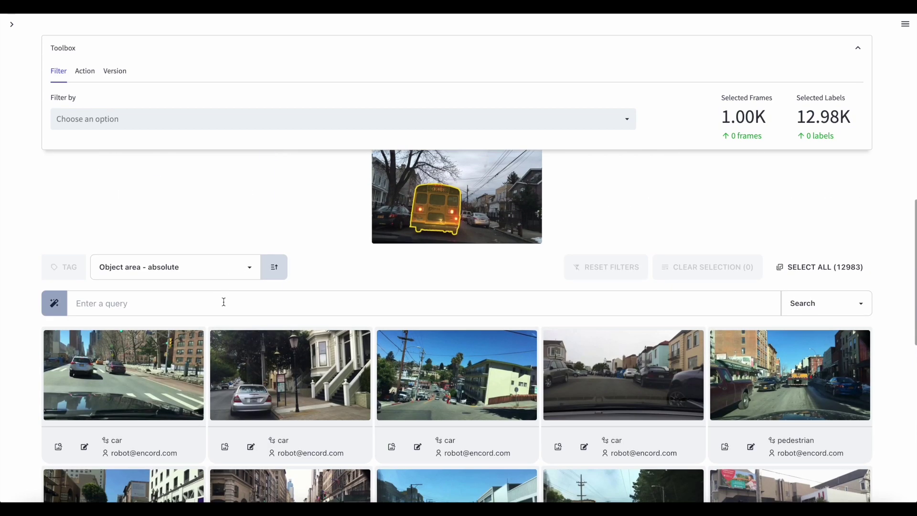
click(223, 301)
text(yellow bus)
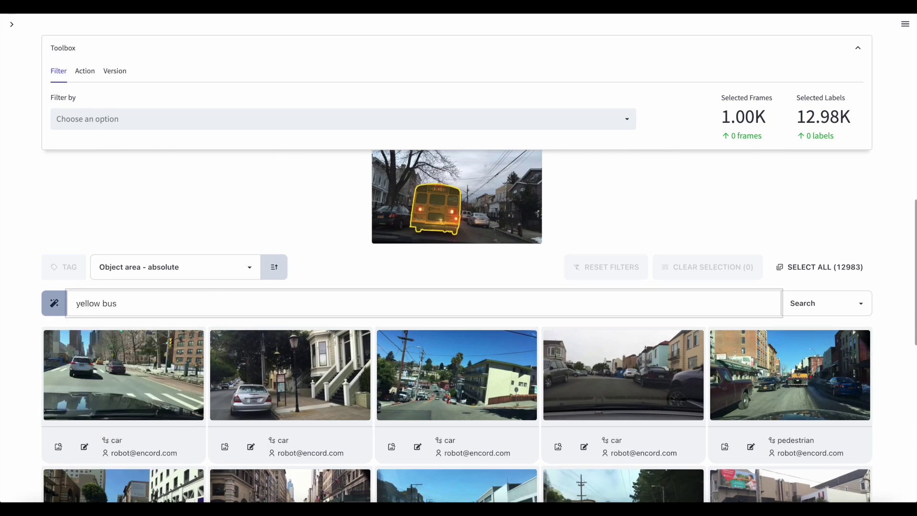
text(es)
key(Return)
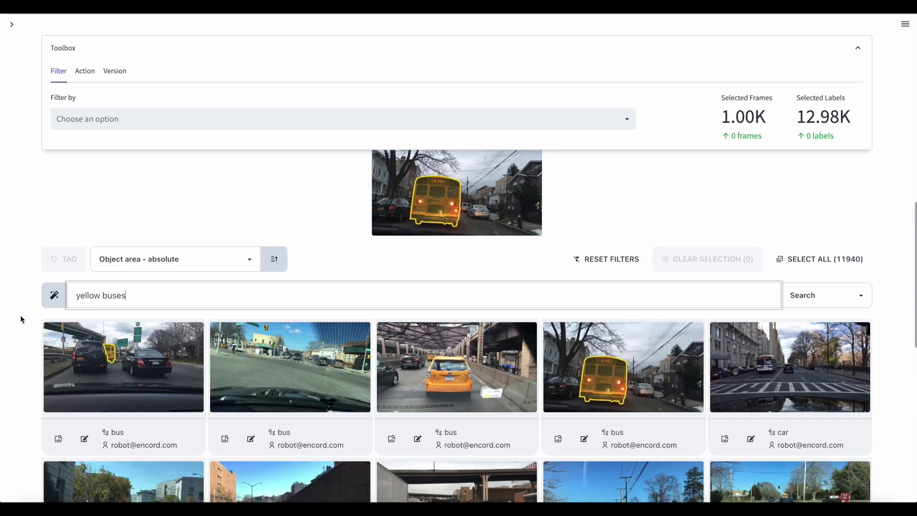
Refine the label search to 'yellow buses at night'
scroll(21, 319, down, 7)
scroll(21, 319, up, 4)
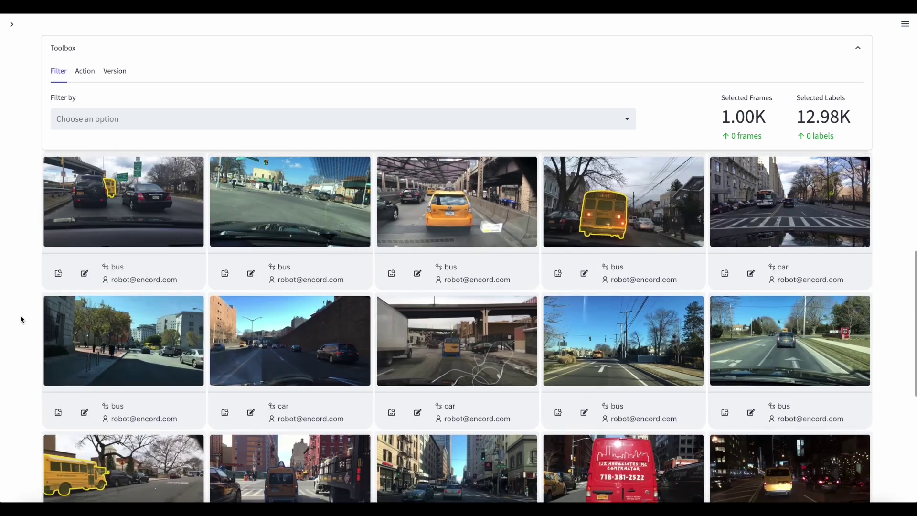
scroll(20, 315, up, 4)
text(at night)
key(Return)
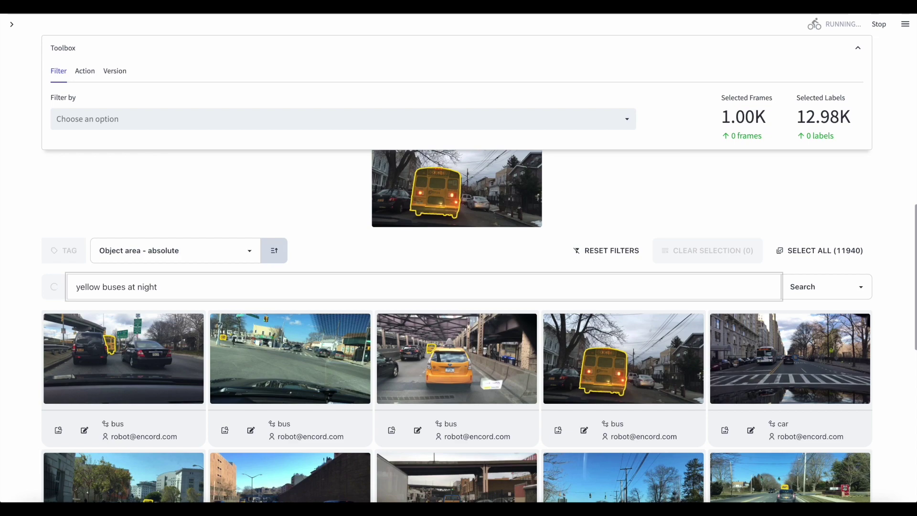
Replace the search query with 'red ca'
scroll(25, 271, down, 5)
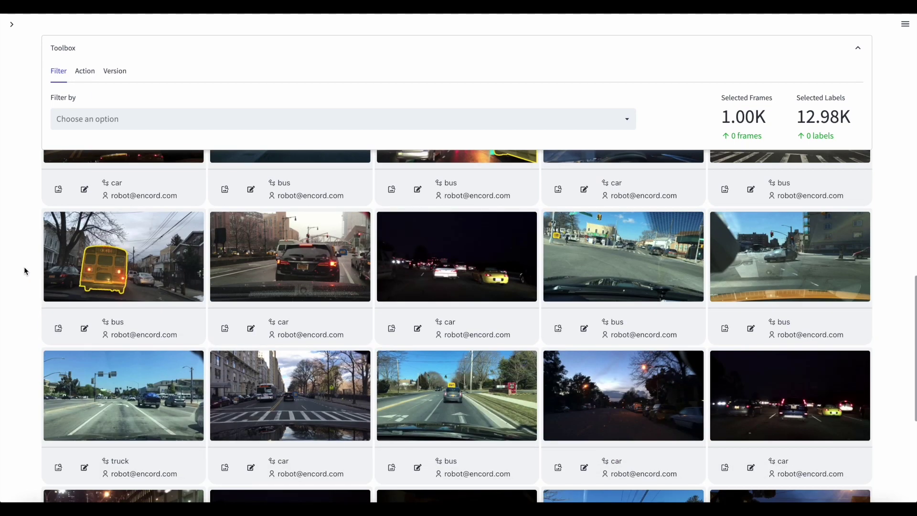
scroll(25, 271, up, 4)
triple_click(110, 234)
text(red ca)
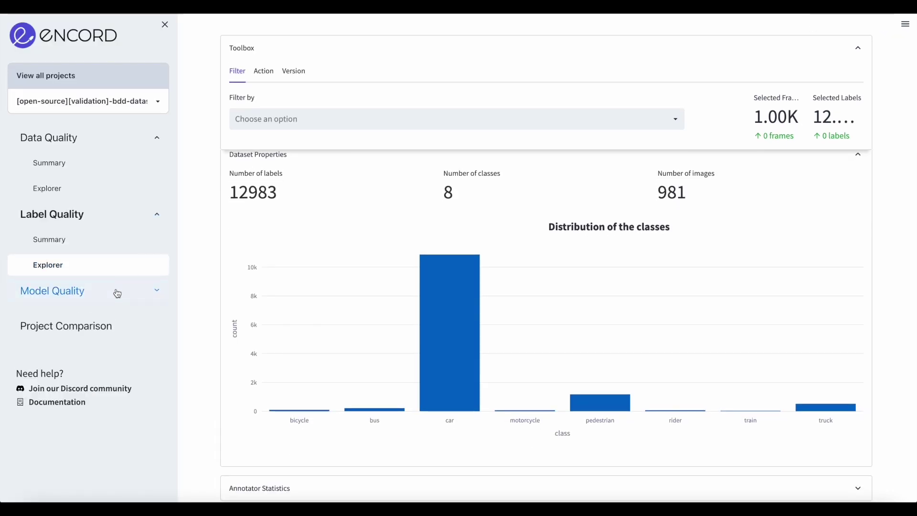
Review mAP, mAR, metric importance and object-area performance charts, then return to the label explorer
click(116, 291)
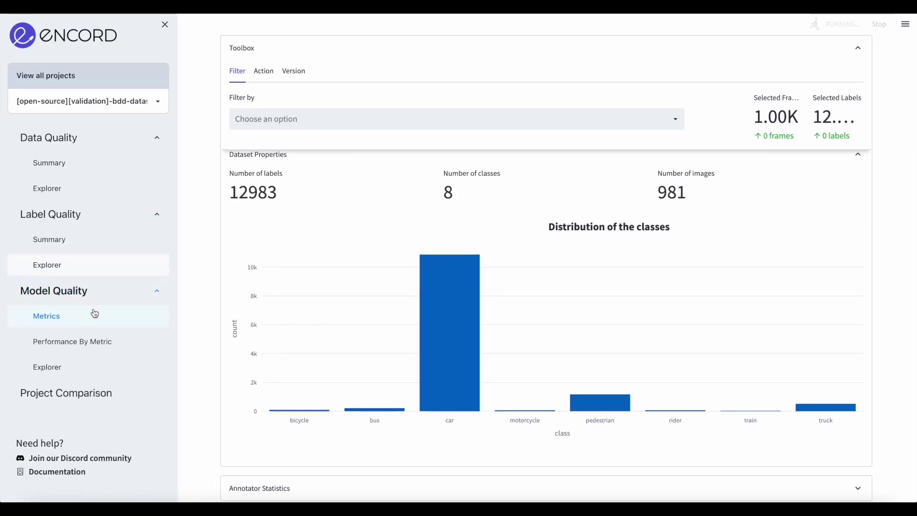
click(123, 313)
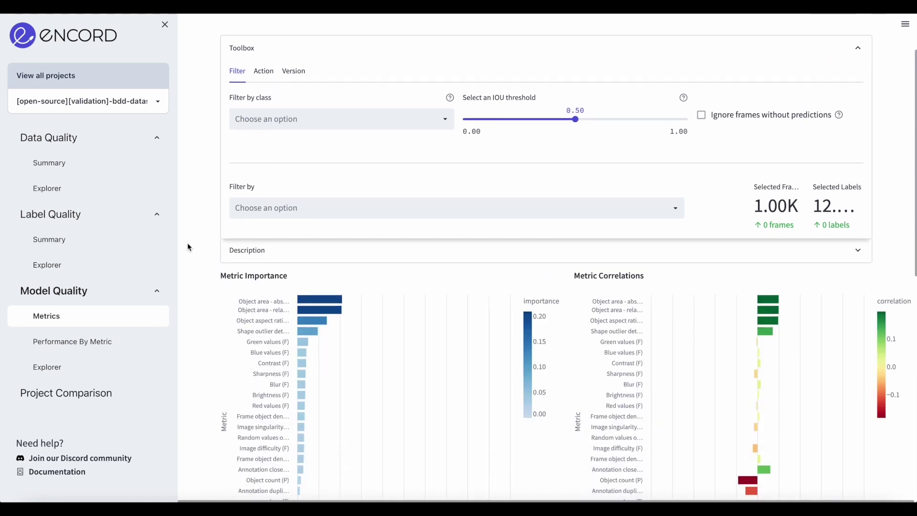
click(858, 48)
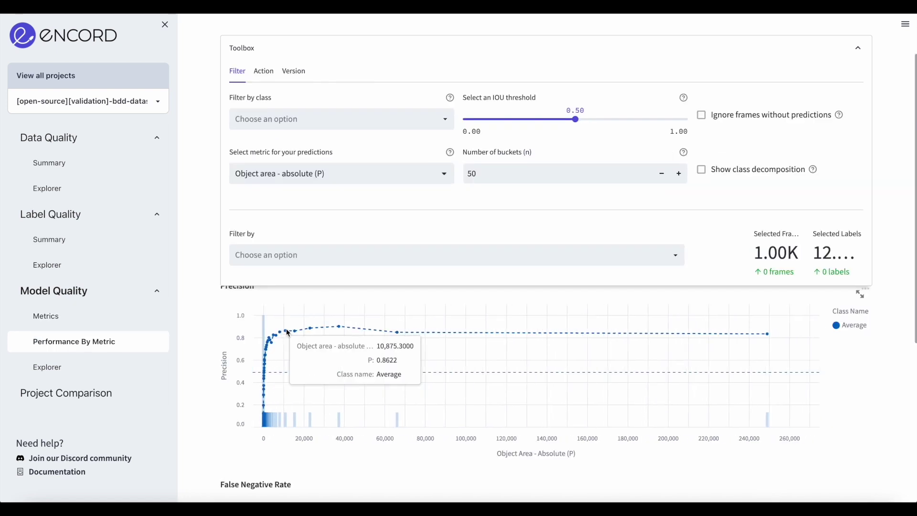
scroll(289, 333, up, 10)
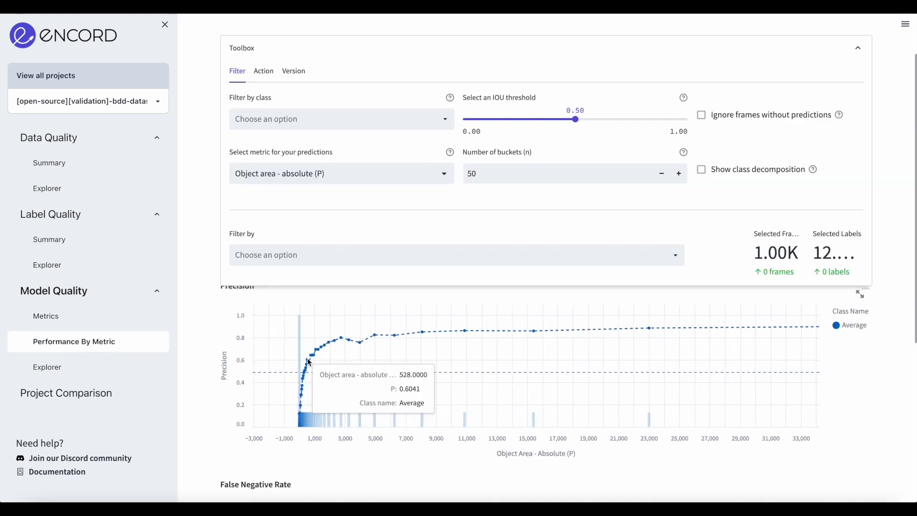
scroll(416, 473, down, 4)
scroll(303, 415, up, 10)
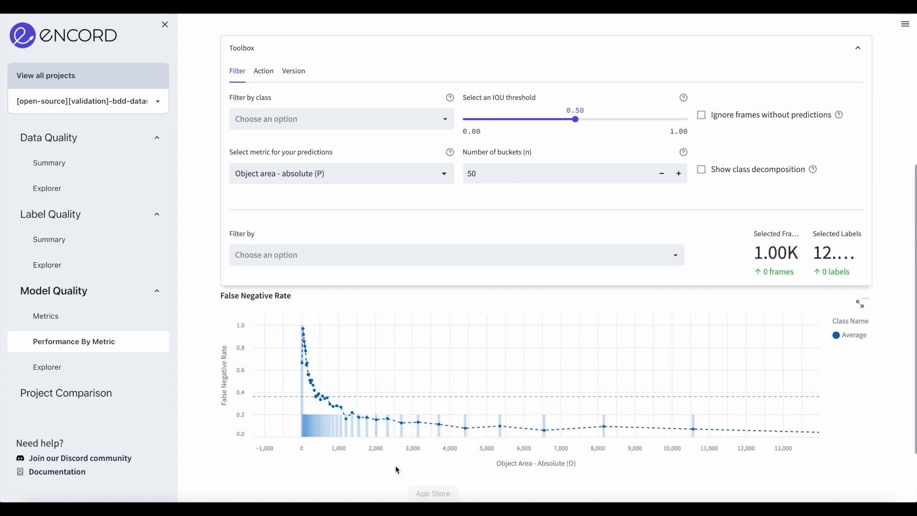
scroll(376, 446, up, 3)
scroll(376, 447, down, 3)
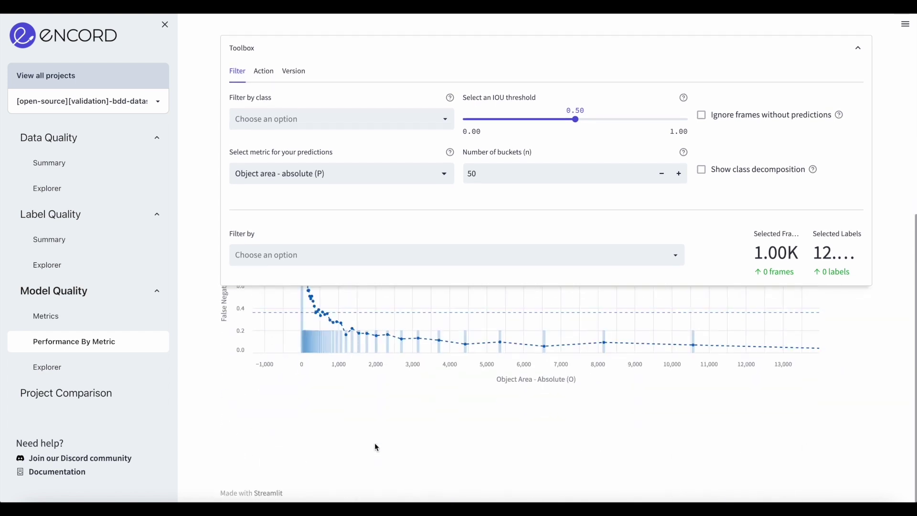
click(95, 264)
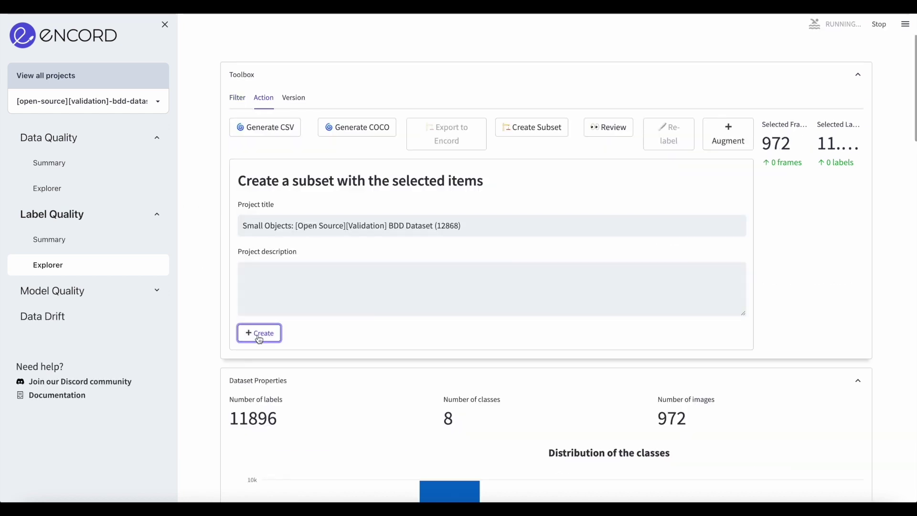
Create a subset project from the filtered labels and open Small Objects' Data Drift view
click(259, 333)
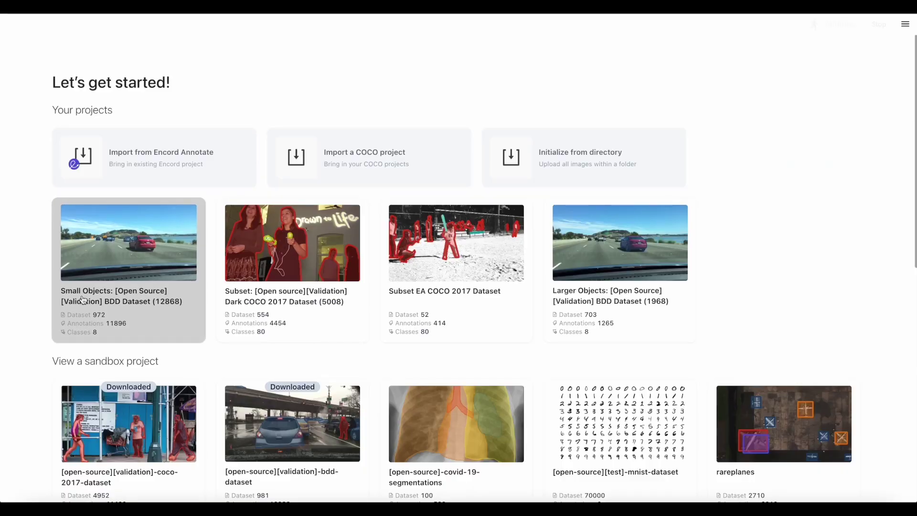
click(82, 299)
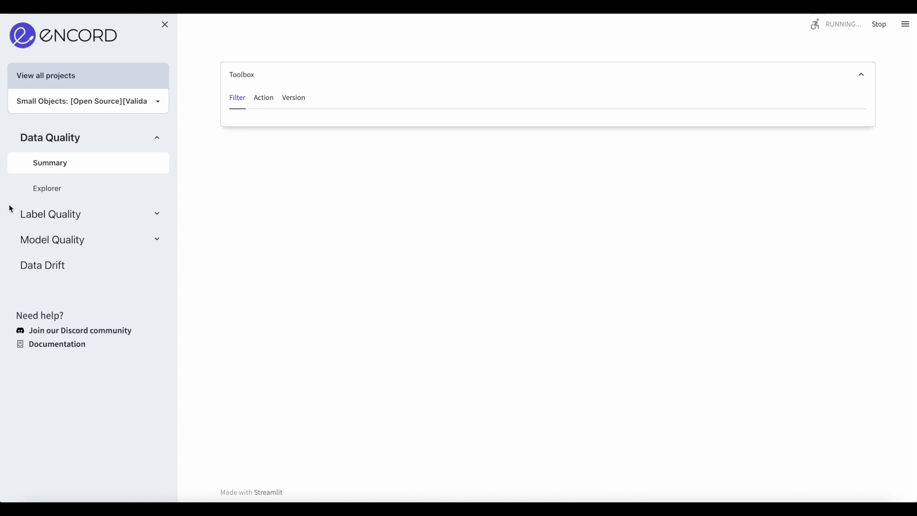
click(88, 269)
click(88, 269)
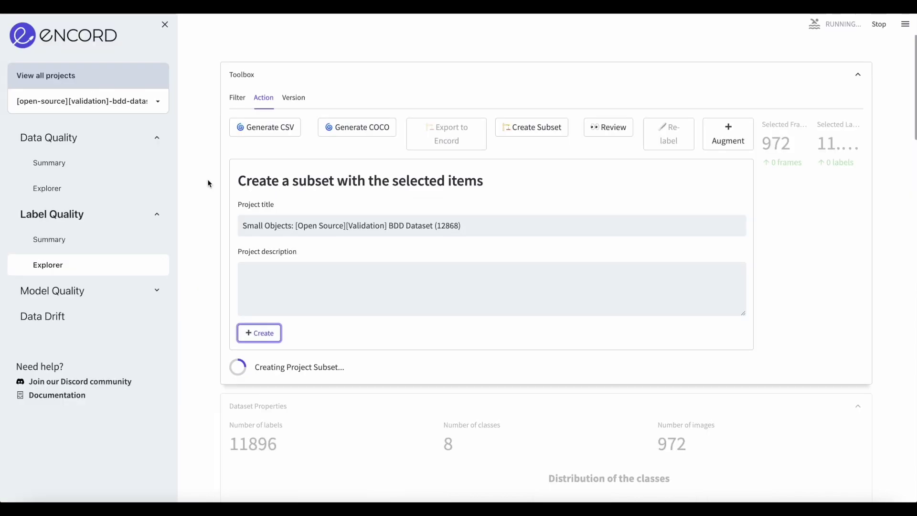
Edit the new subset's project title to 'Subset'
click(240, 226)
key(BackSpace)
key(BackSpace)
key(BackSpace)
key(BackSpace)
key(BackSpace)
key(BackSpace)
key(BackSpace)
key(BackSpace)
key(BackSpace)
key(BackSpace)
key(BackSpace)
key(BackSpace)
key(BackSpace)
text(Subset)
key(ctrl+shift+Left)
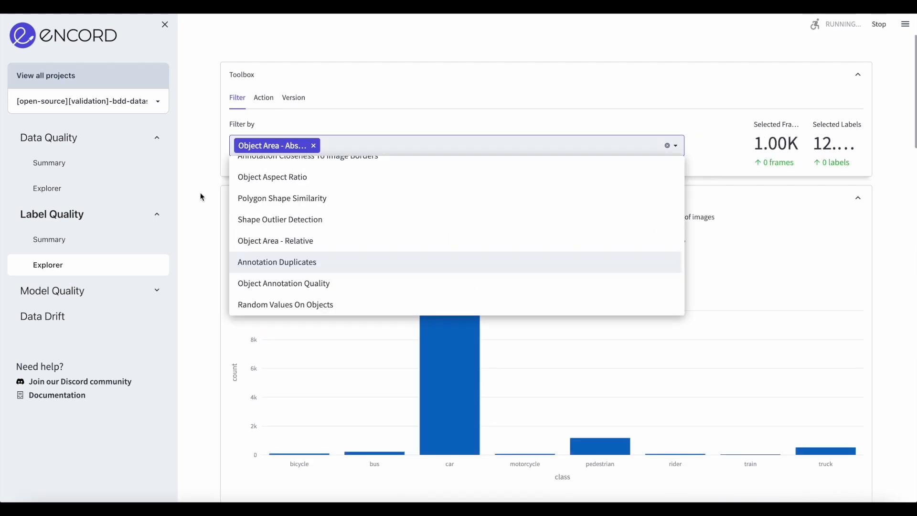
Remove the Object Area filter and plot performance by the Area (F) metric
key(BackSpace)
scroll(277, 220, up, 5)
click(180, 200)
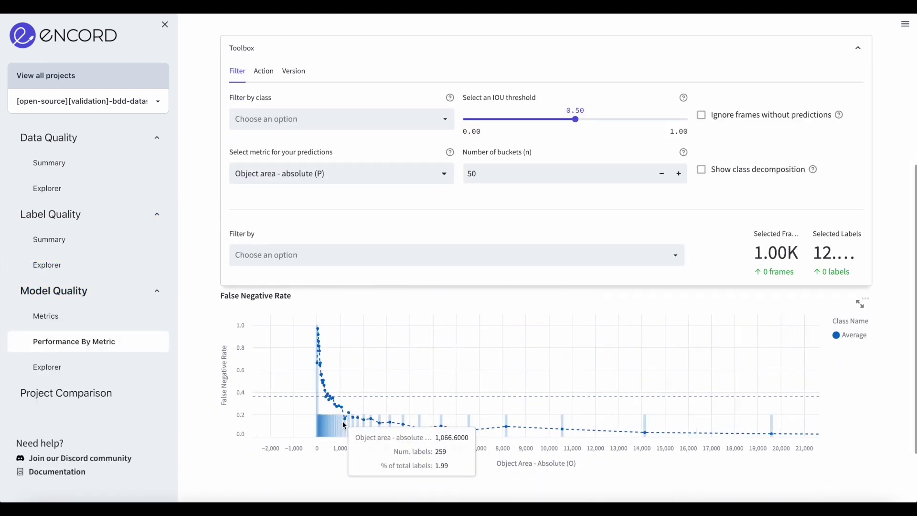
scroll(299, 410, up, 4)
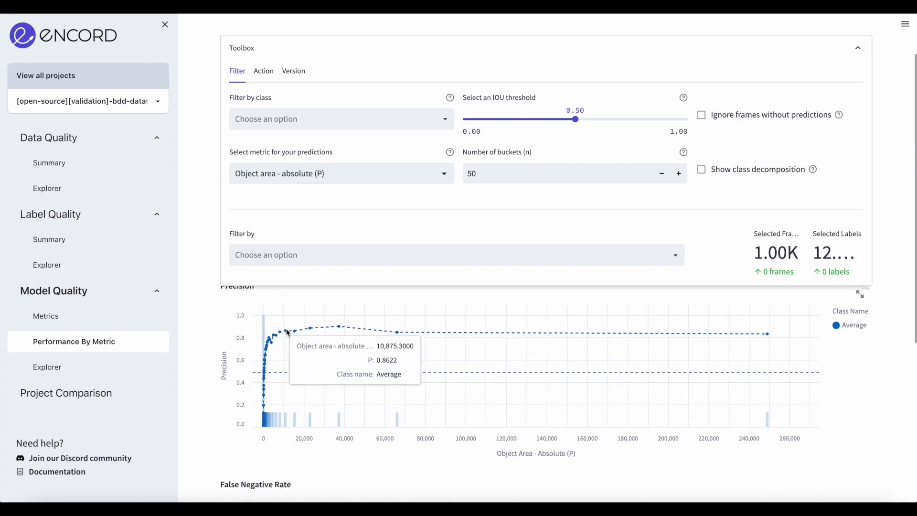
scroll(196, 268, up, 2)
click(258, 200)
scroll(266, 246, up, 3)
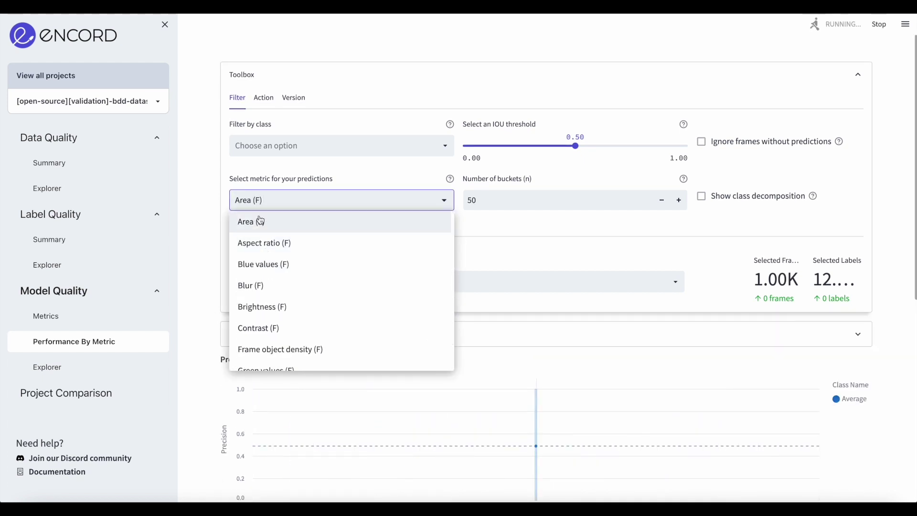
click(258, 219)
scroll(224, 222, down, 5)
Open the model metrics overview and re-enter the query 'yellow buses at night'
click(138, 316)
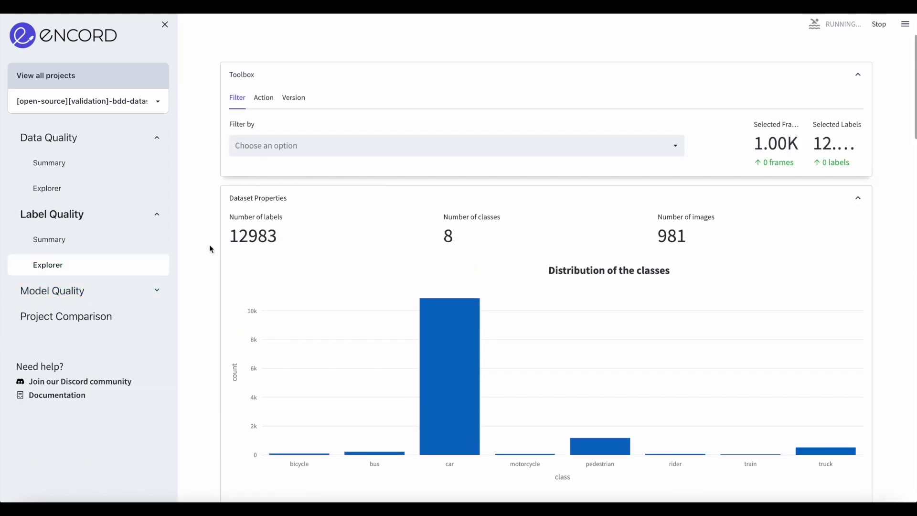
scroll(33, 291, down, 15)
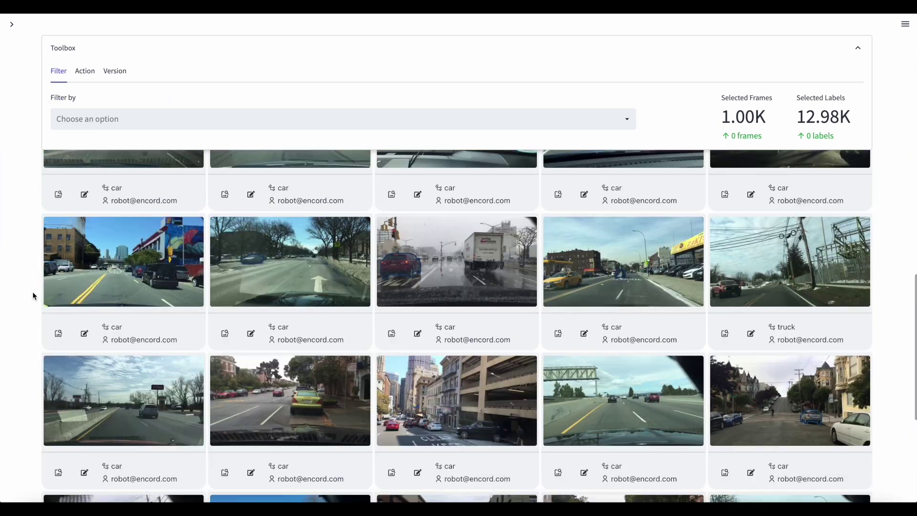
scroll(33, 291, up, 4)
key(BackSpace)
key(BackSpace)
key(BackSpace)
key(BackSpace)
key(BackSpace)
key(BackSpace)
key(ctrl+a)
text(yellow buses at night)
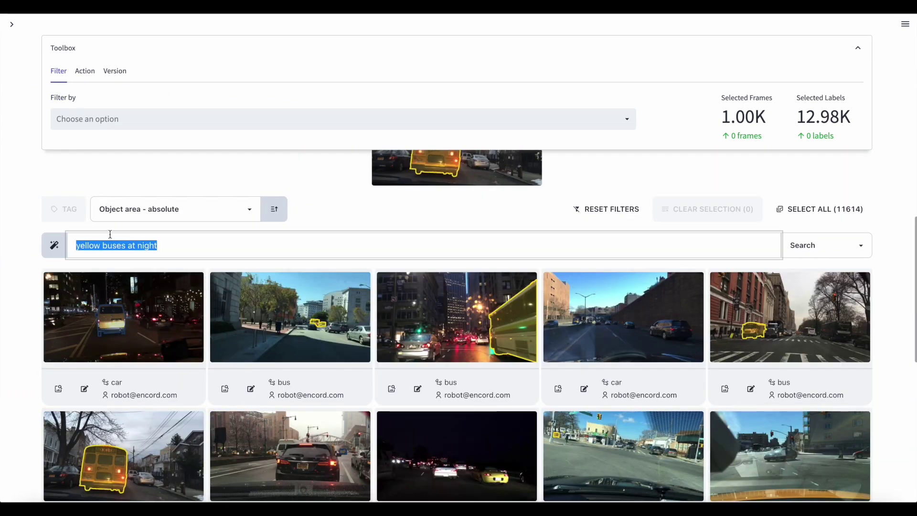
Shorten the search query to 'yellow bus', then erase it entirely
scroll(25, 267, down, 4)
scroll(24, 268, up, 5)
key(BackSpace)
key(BackSpace)
key(BackSpace)
key(BackSpace)
key(BackSpace)
key(BackSpace)
key(BackSpace)
key(BackSpace)
scroll(20, 317, down, 4)
scroll(21, 317, up, 6)
key(BackSpace)
key(BackSpace)
key(BackSpace)
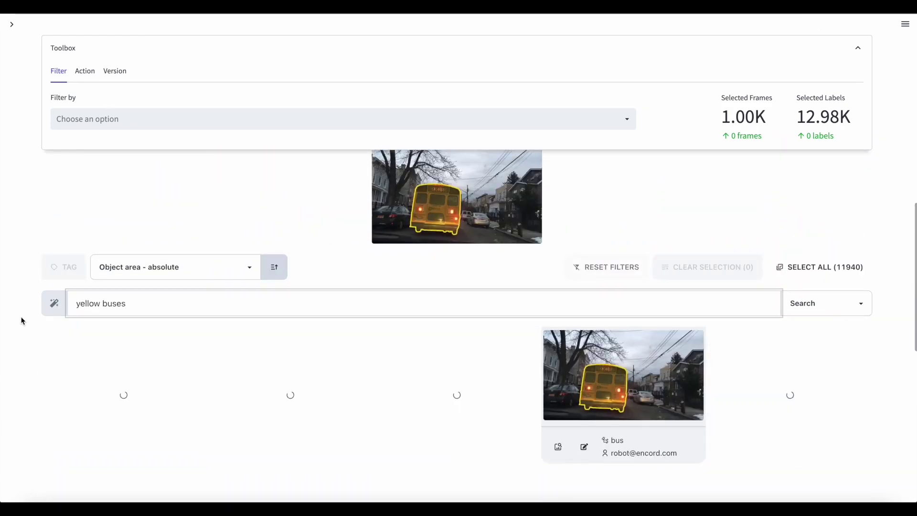
key(BackSpace)
key(BackSpace)
key(BackSpace)
key(BackSpace)
key(BackSpace)
key(BackSpace)
key(BackSpace)
key(BackSpace)
key(BackSpace)
key(BackSpace)
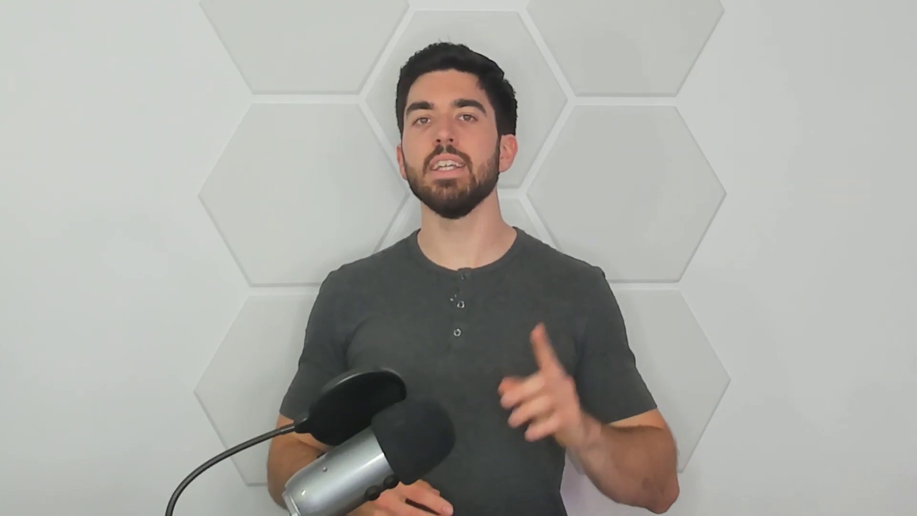